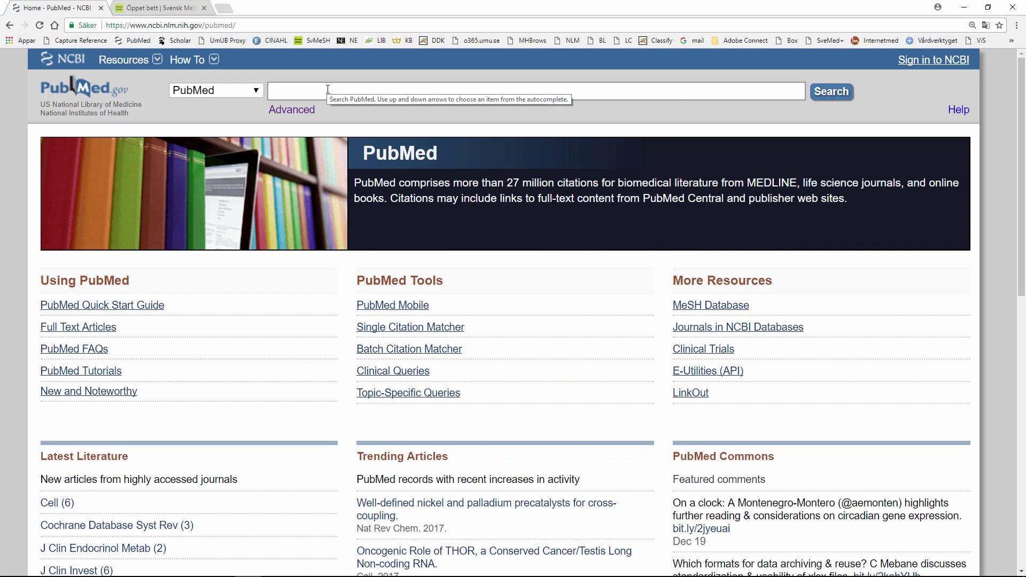
- Search PubMed for "Ophthalmologists[mesh] OR Ophthalmology[mesh]" and look through the first results
left_click(328, 89)
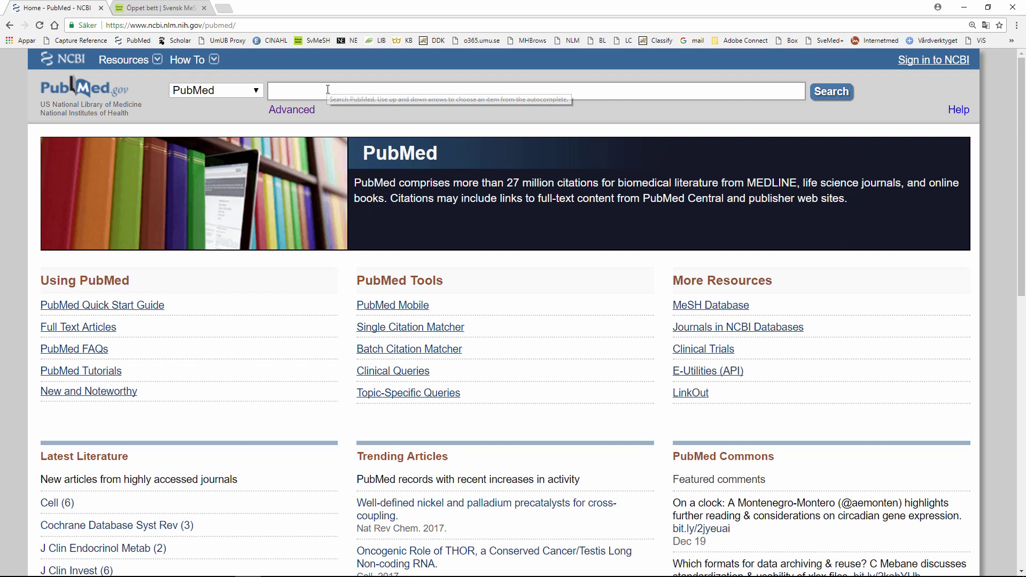
type("Ophthalmologists[mesh] OR Ophthalmology[mesh]")
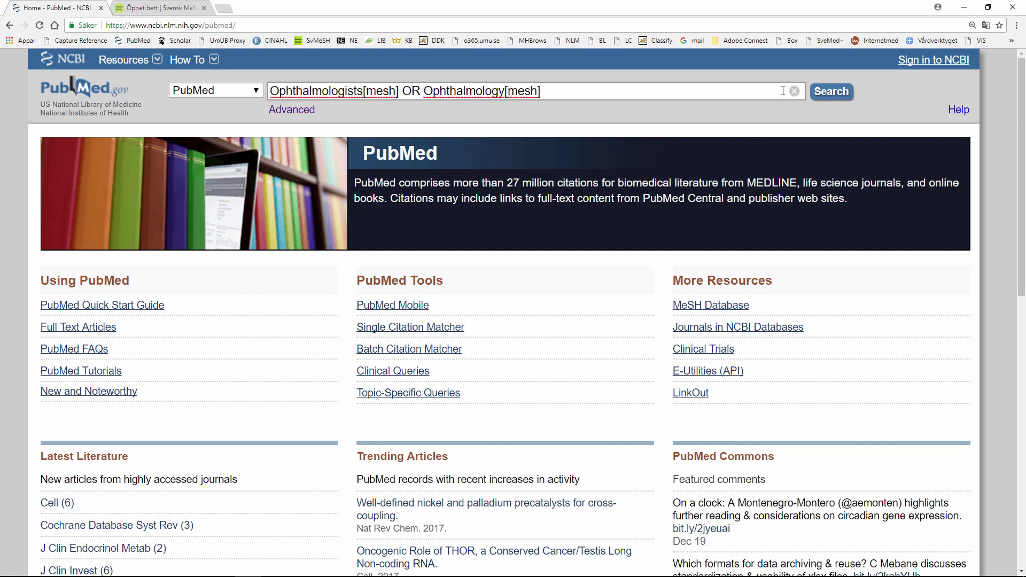
left_click(838, 94)
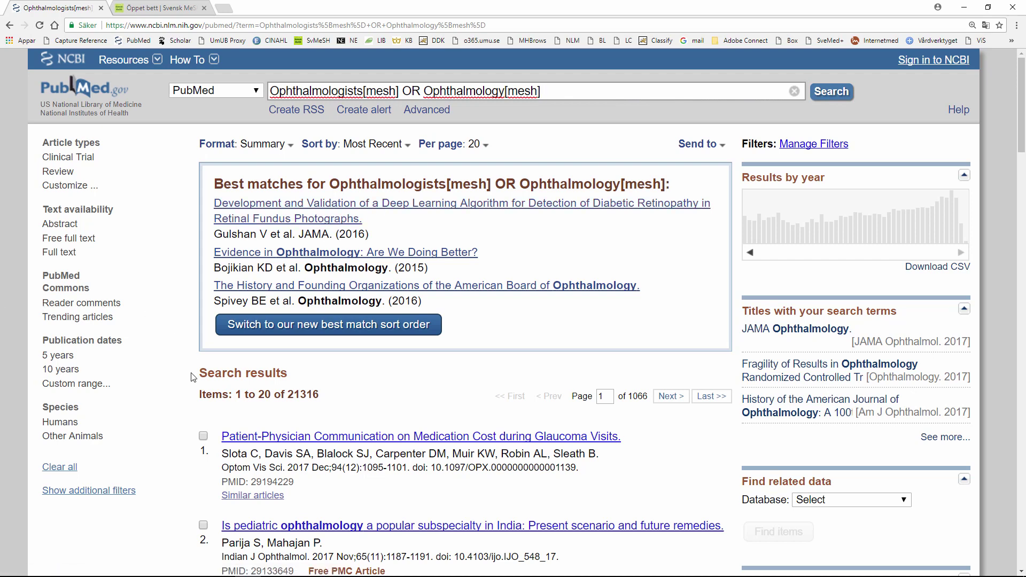
scroll(193, 378, "down", 4)
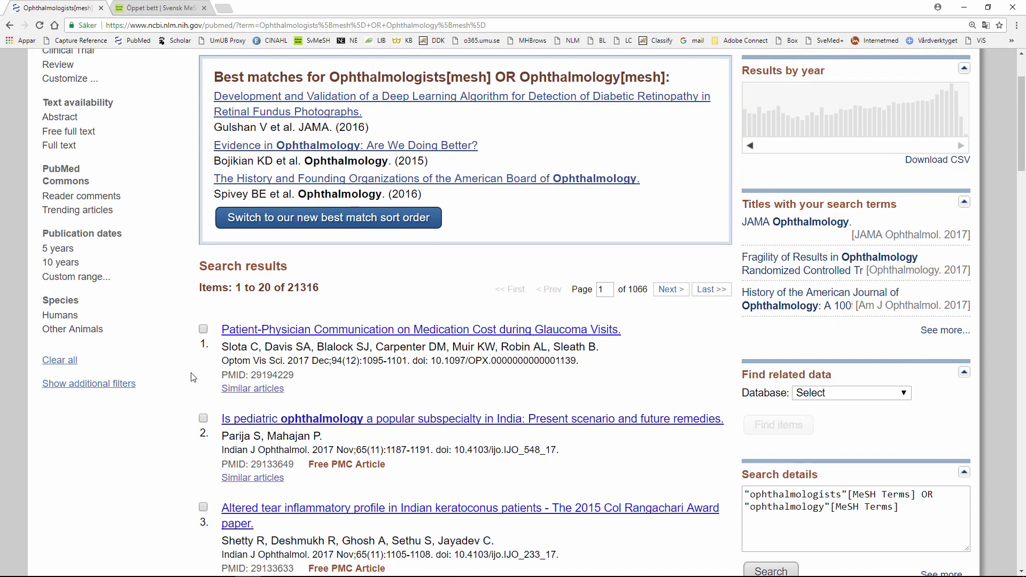
scroll(193, 378, "down", 1)
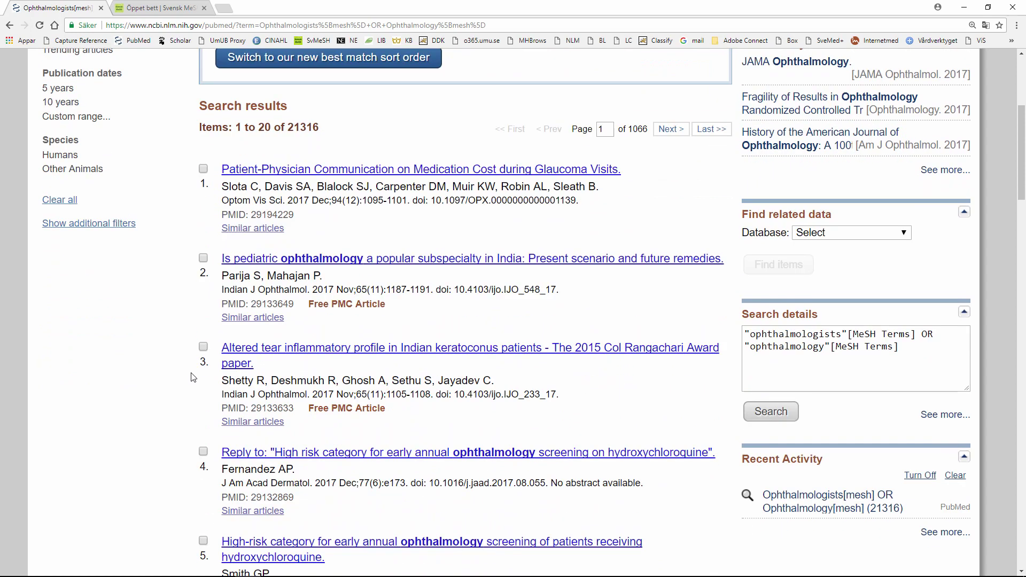
scroll(193, 377, "up", 5)
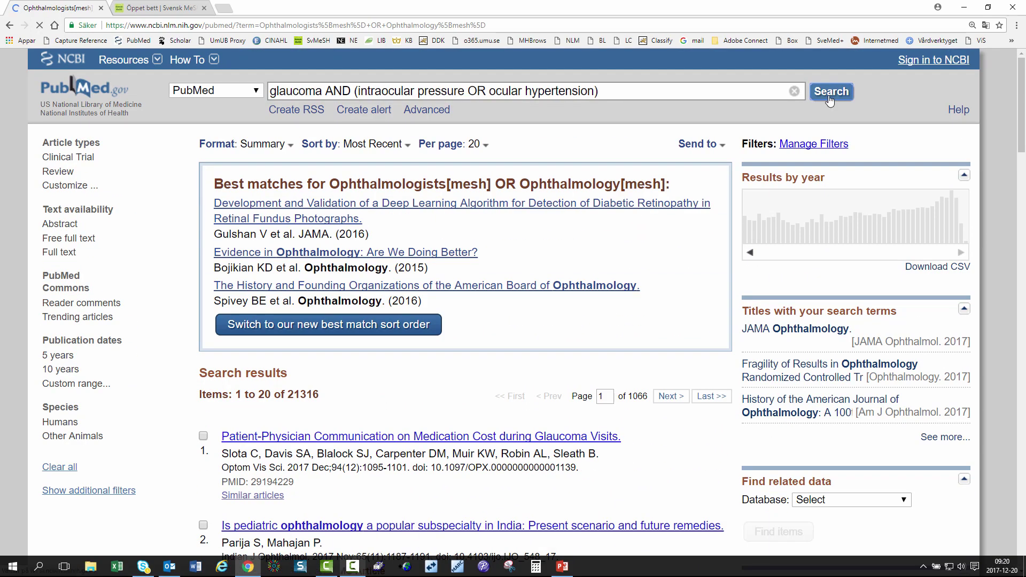
- Search for "glaucoma AND (intraocular pressure OR ocular hypertension)" and start creating an alert for it, signing in to the NCBI account
key("Return")
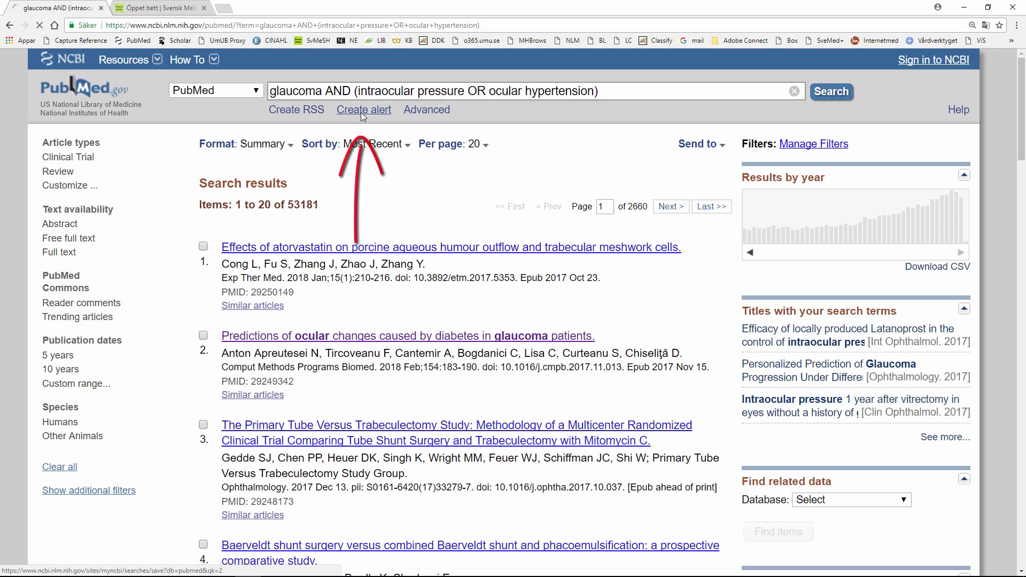
left_click(362, 112)
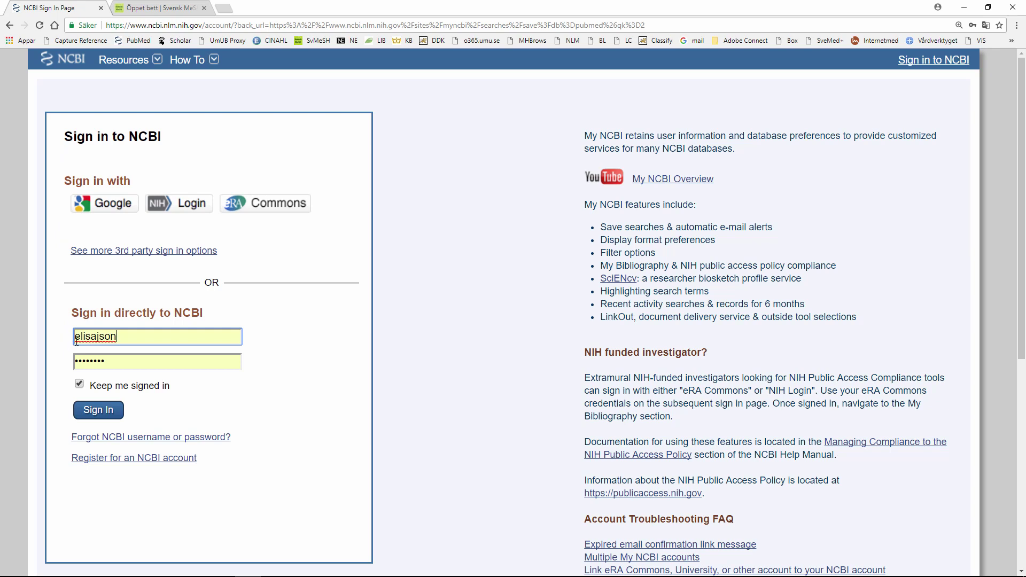
left_click(98, 410)
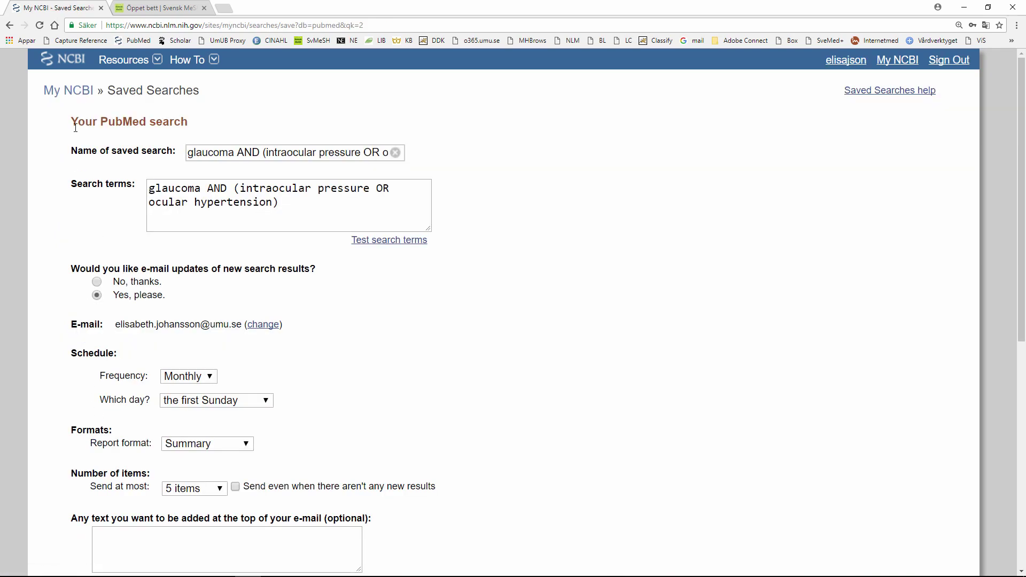
- Name the saved search "Grönstarr" and choose to receive e-mail updates of new search results
left_click(395, 152)
type("Grönstarr")
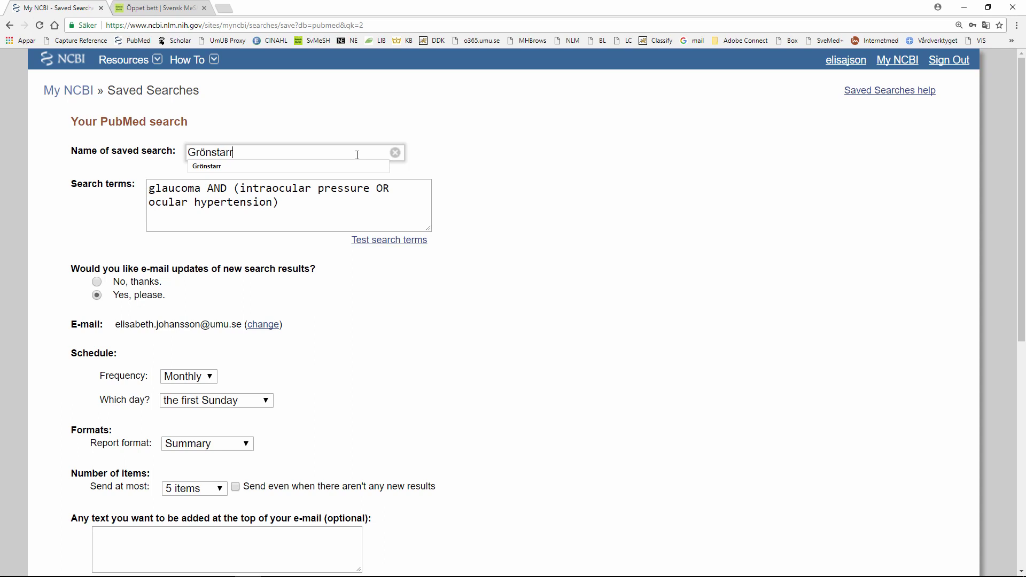
left_click(437, 157)
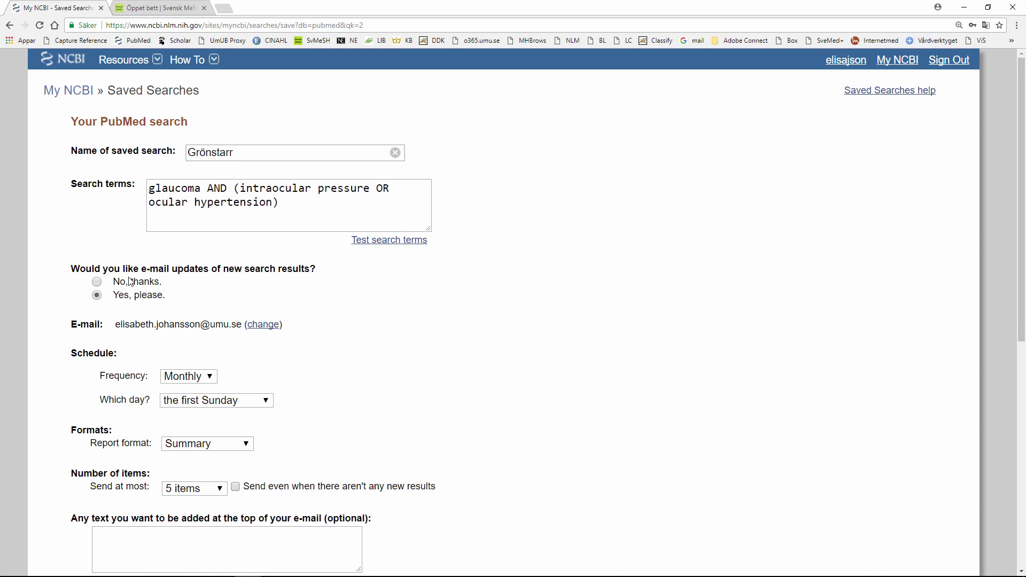
left_click(97, 284)
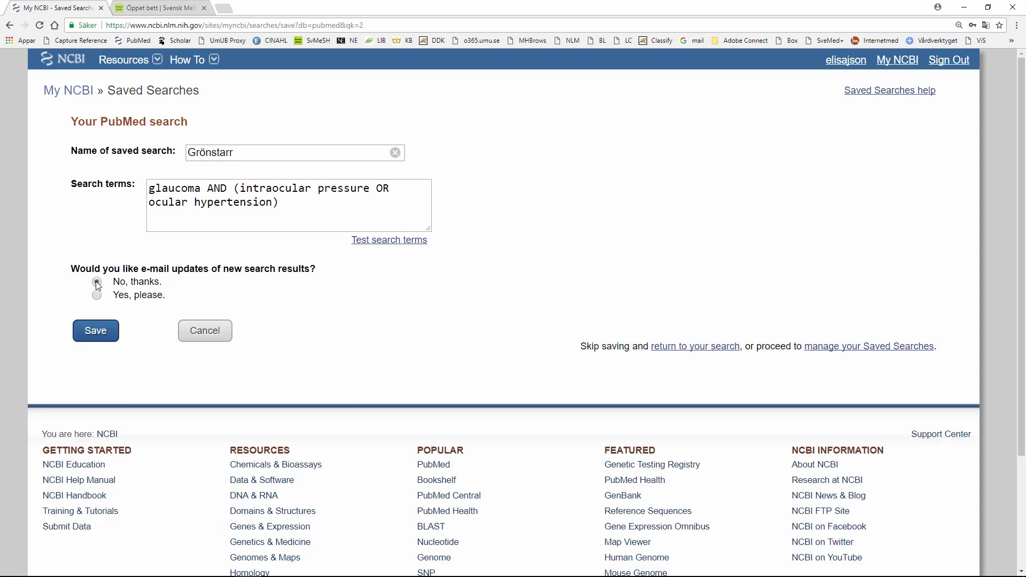
left_click(97, 297)
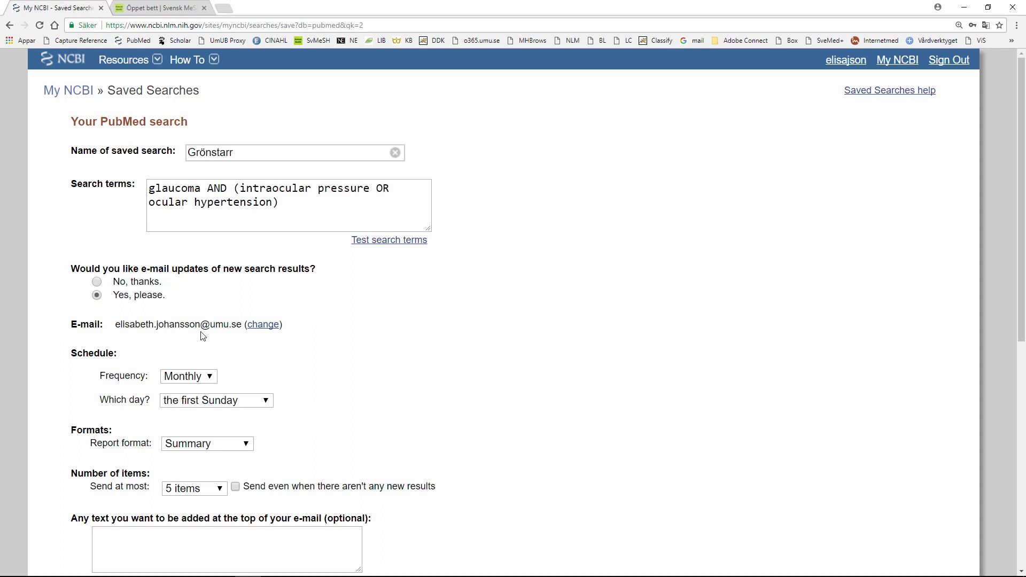
- Schedule the alert e-mails weekly on Monday with the report format Summary
left_click(211, 379)
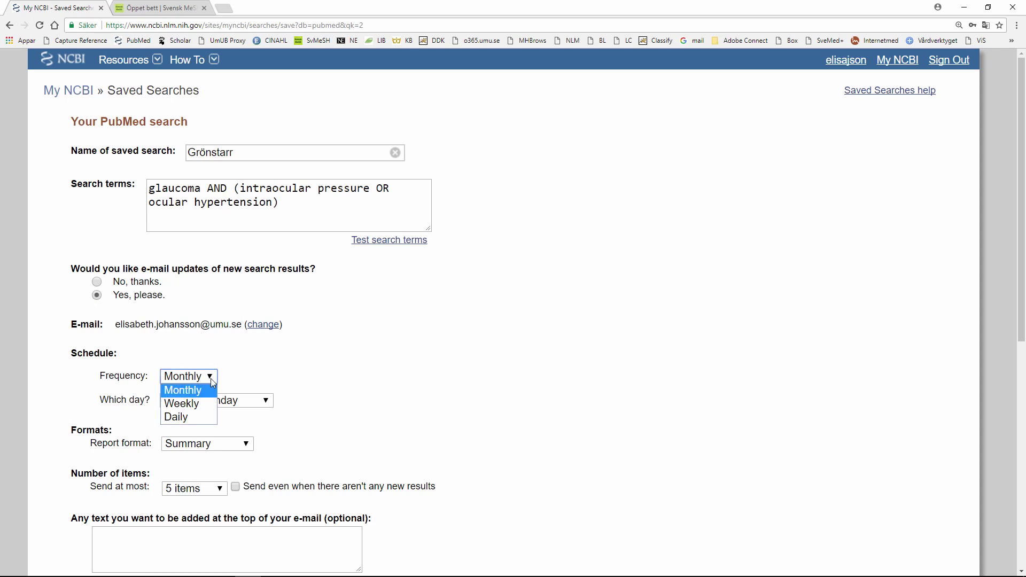
left_click(203, 404)
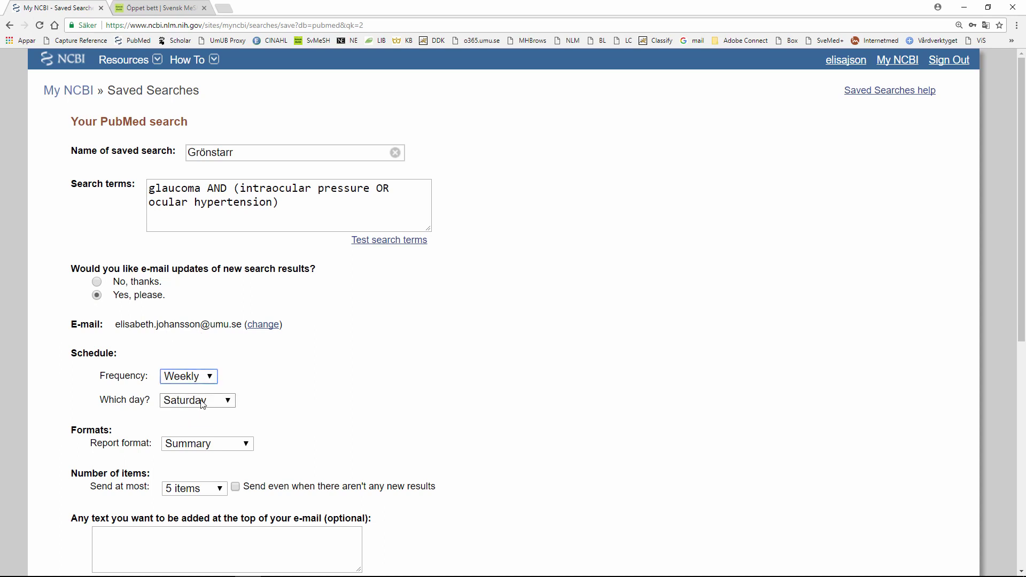
left_click(229, 402)
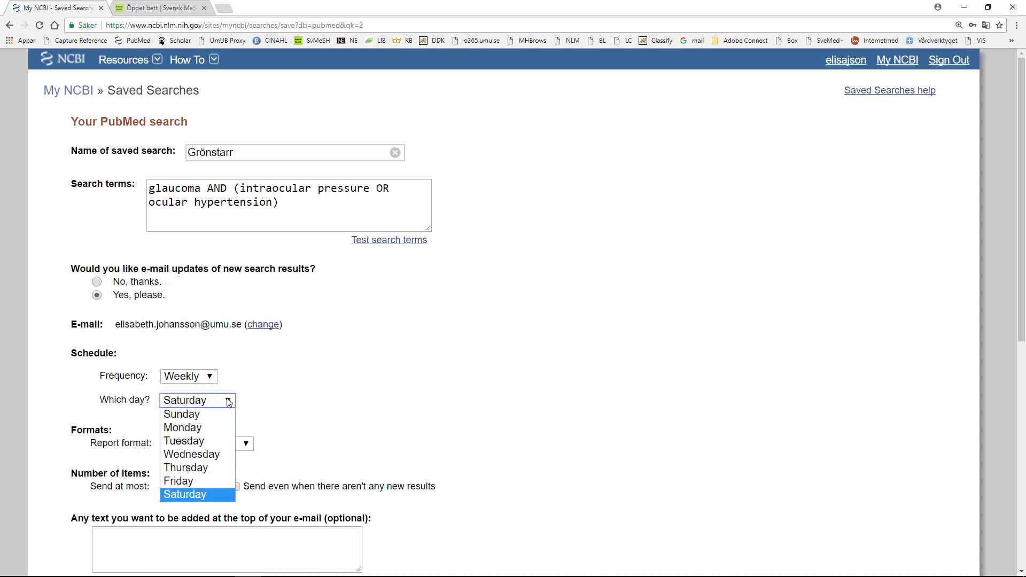
left_click(208, 428)
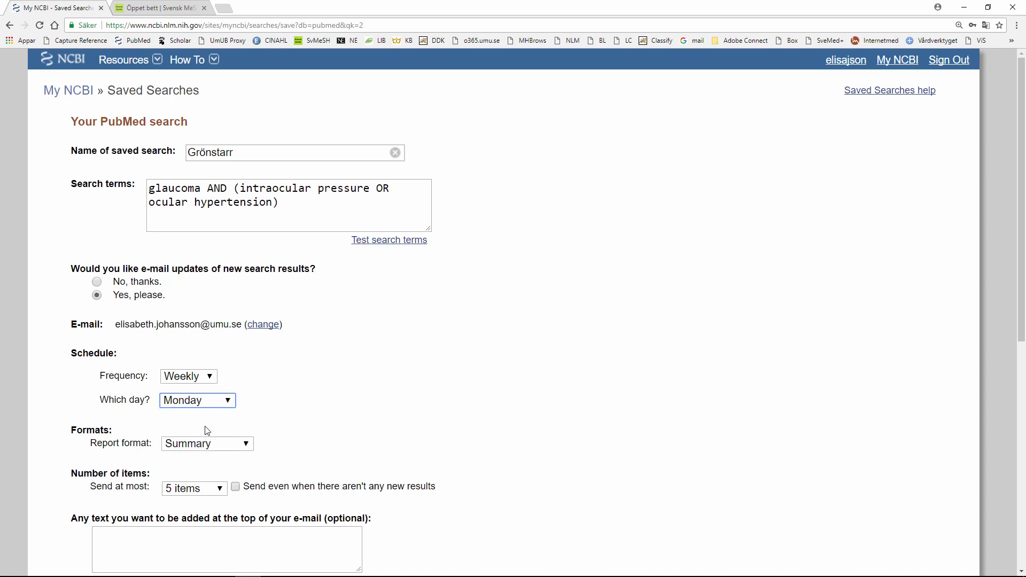
left_click(247, 446)
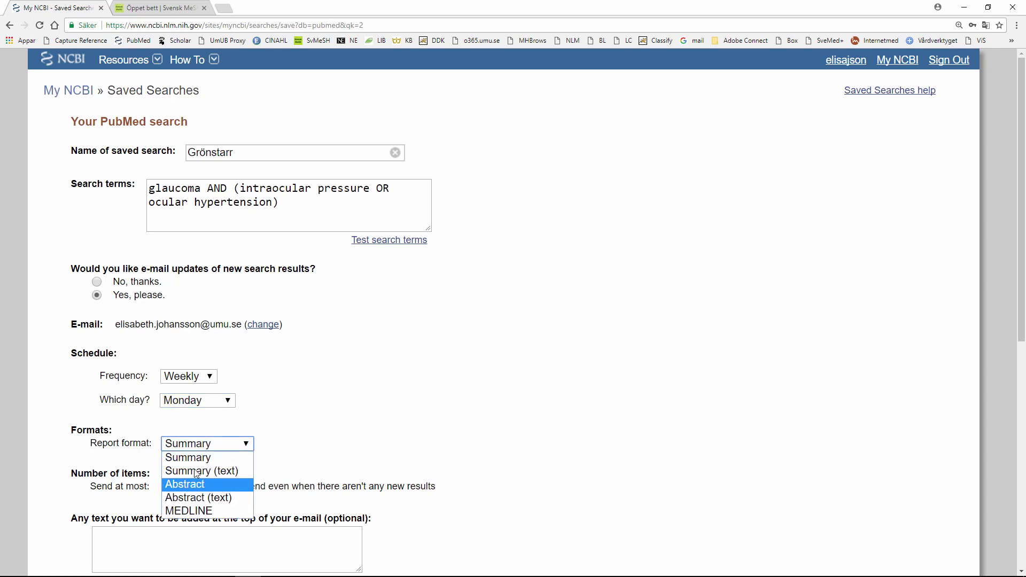
left_click(246, 447)
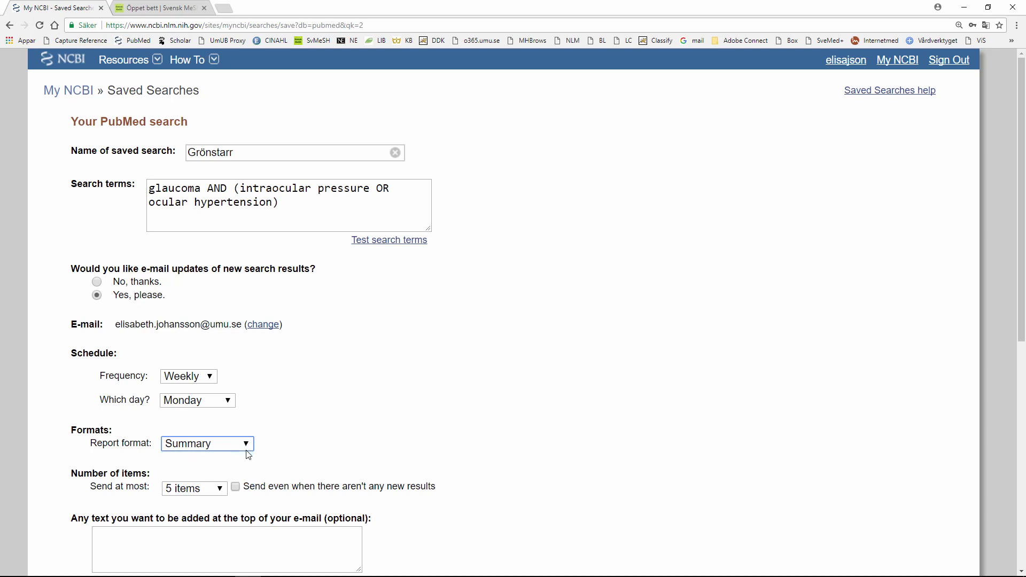
- Enable sending the alert even when there aren't any new results and save the search
scroll(248, 455, "down", 2)
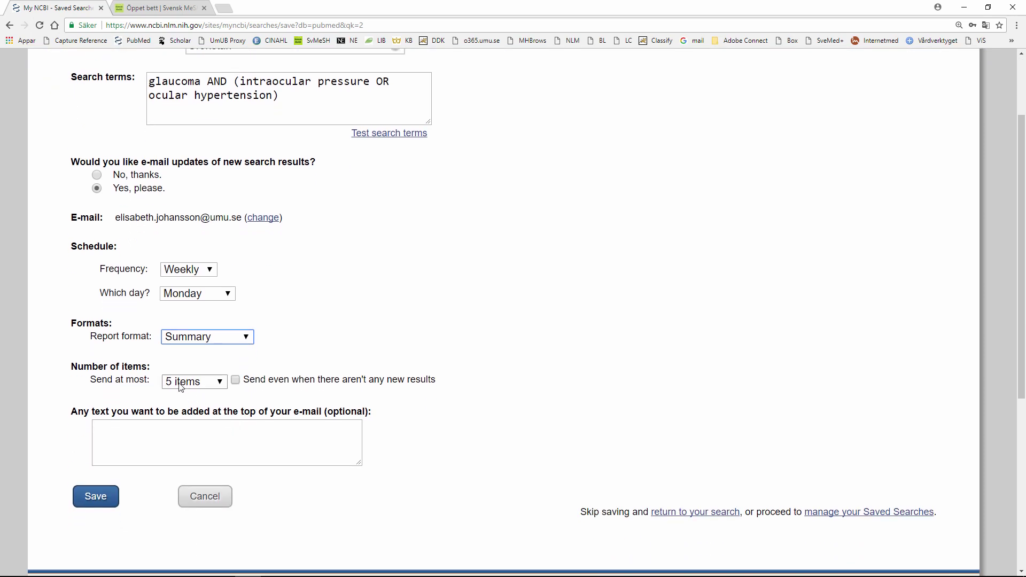
left_click(235, 381)
left_click(100, 505)
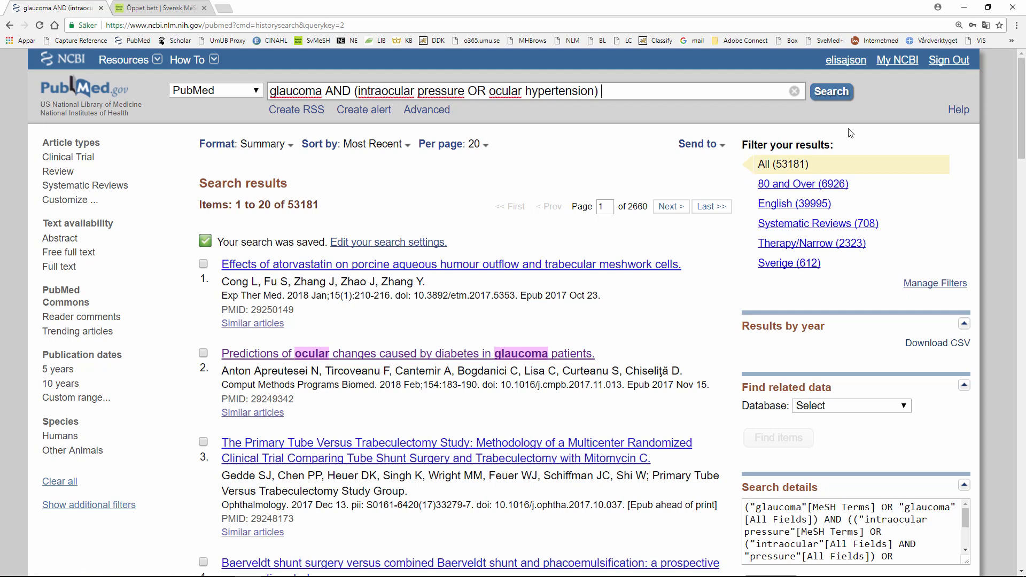
- Open the My NCBI page and inspect its Recent Activity and Filters sections, leaving both collapsed
left_click(896, 62)
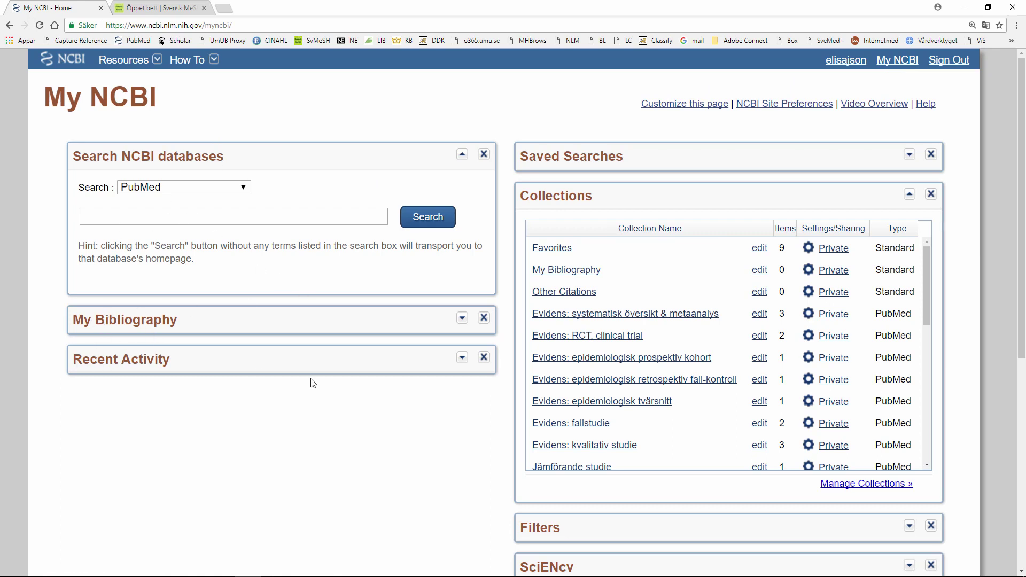
left_click(462, 358)
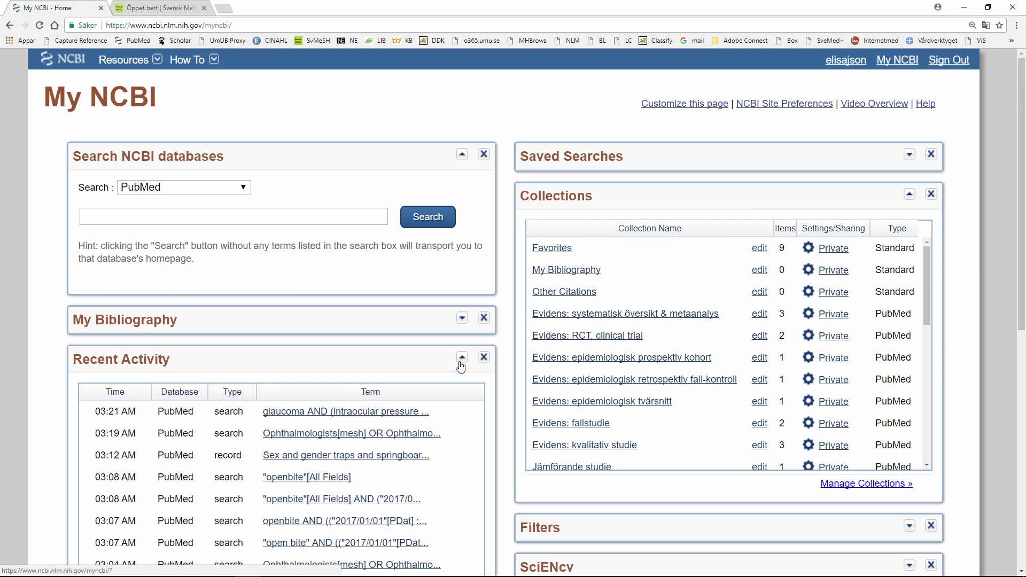
left_click(461, 362)
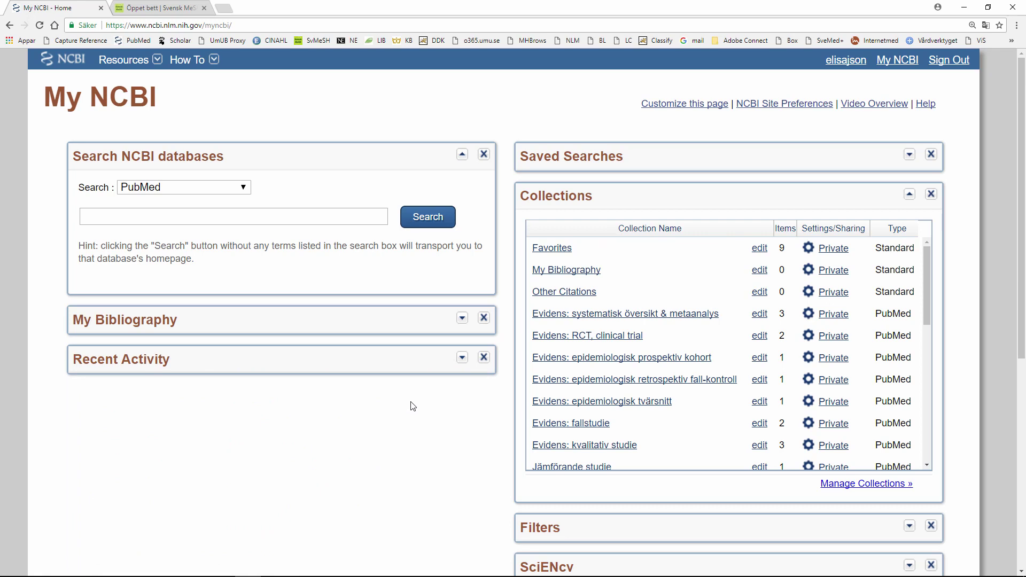
scroll(434, 447, "down", 1)
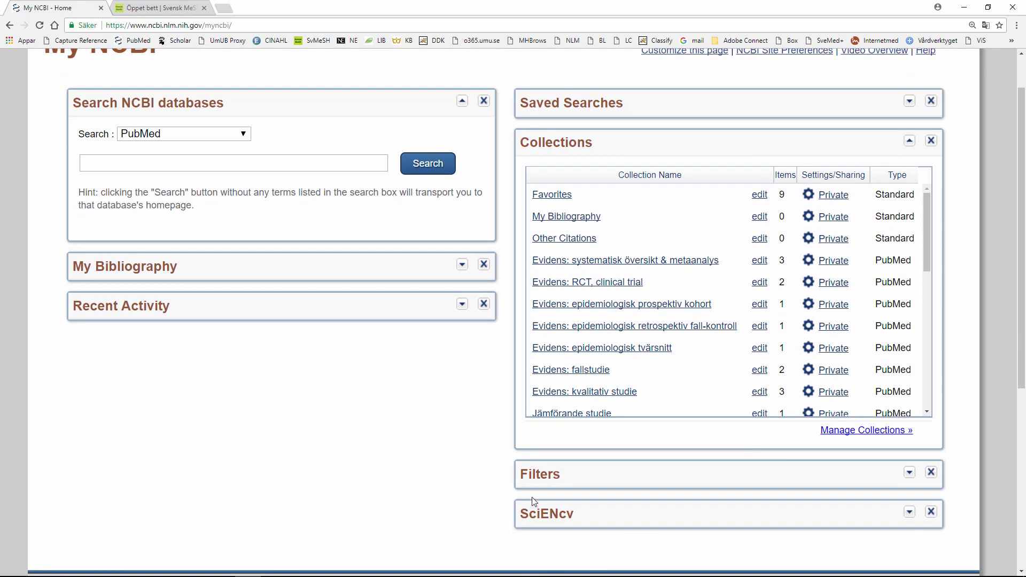
left_click(910, 475)
left_click(910, 475)
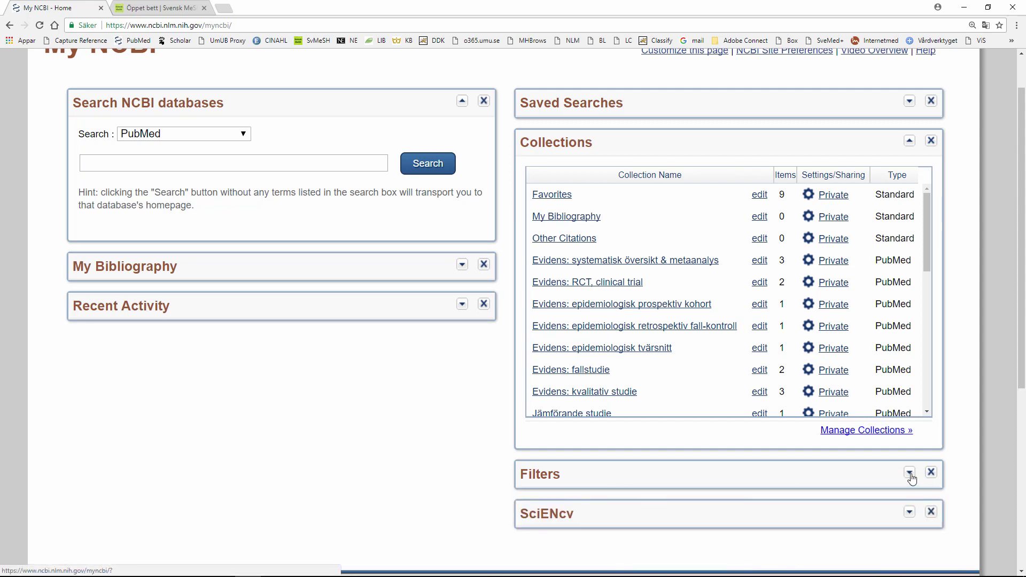
scroll(912, 473, "up", 1)
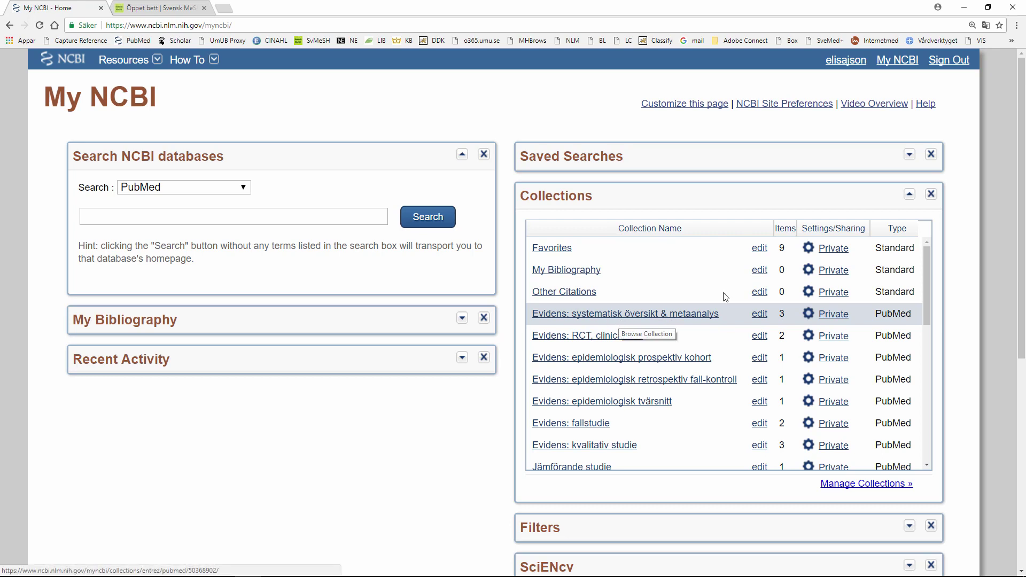
- Collapse the Collections section and expand Saved Searches to review each search's new items and last search date
left_click(910, 195)
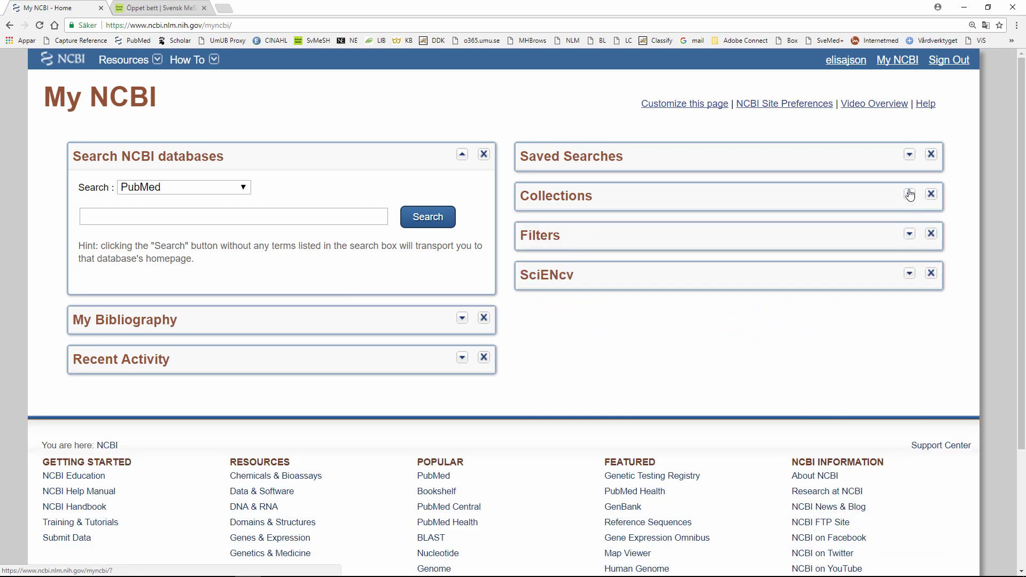
left_click(910, 155)
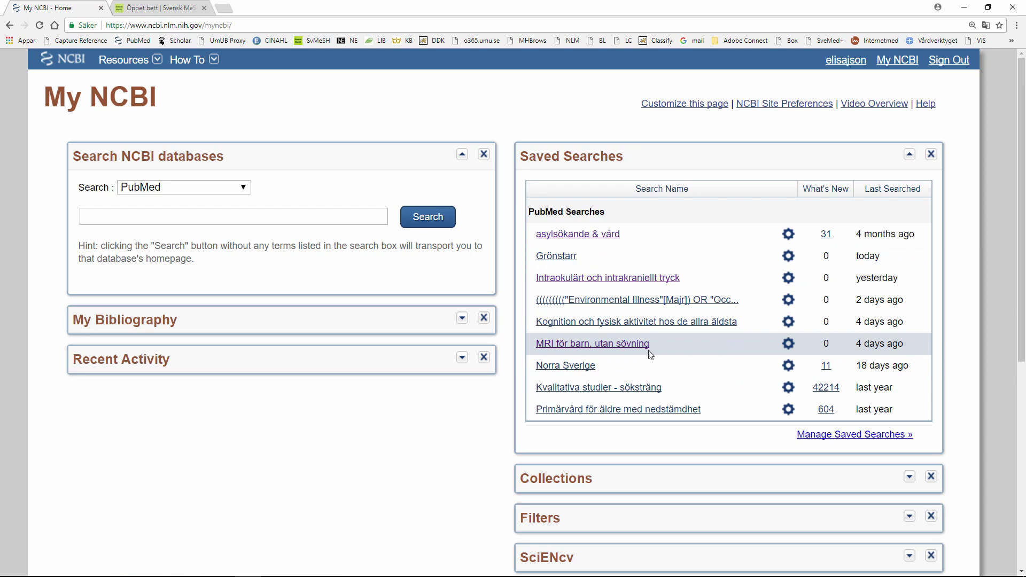
mouse_move(637, 353)
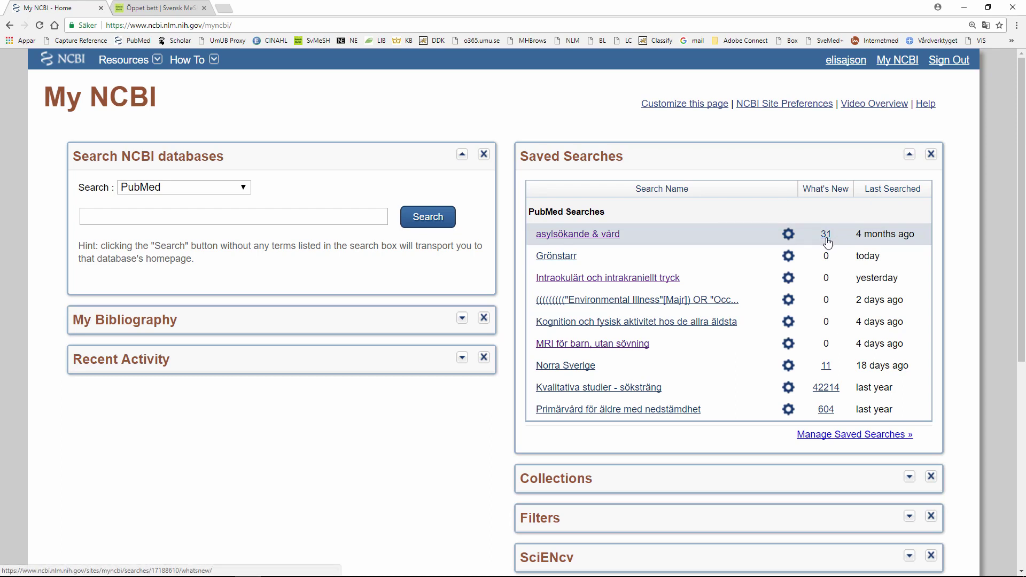
mouse_move(871, 236)
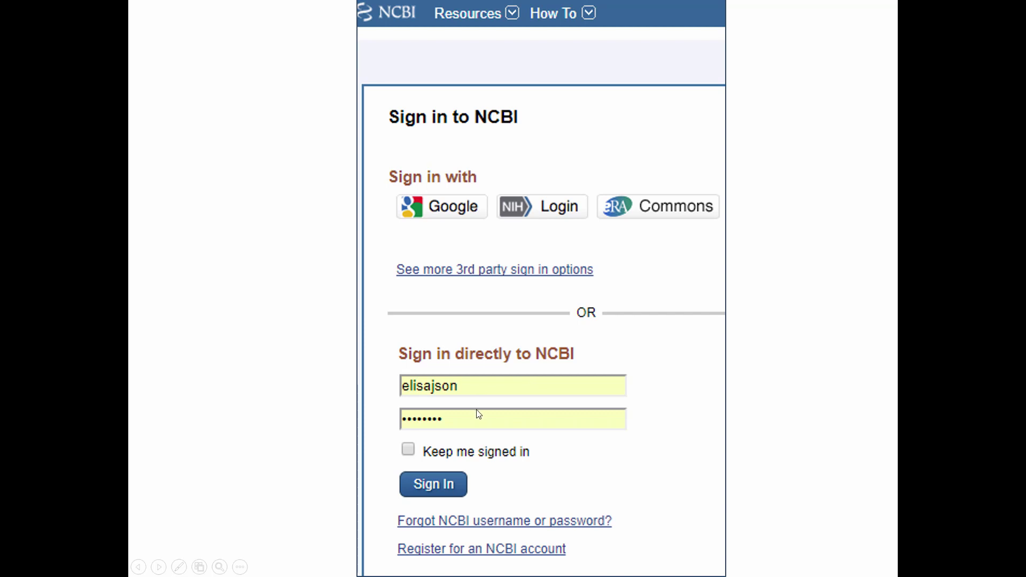
left_click(458, 551)
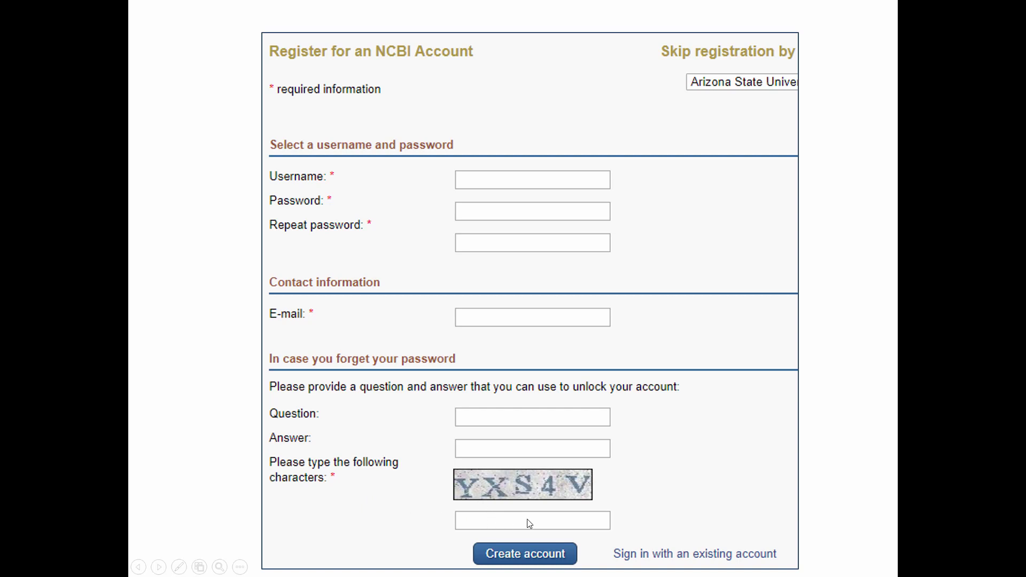
left_click(631, 504)
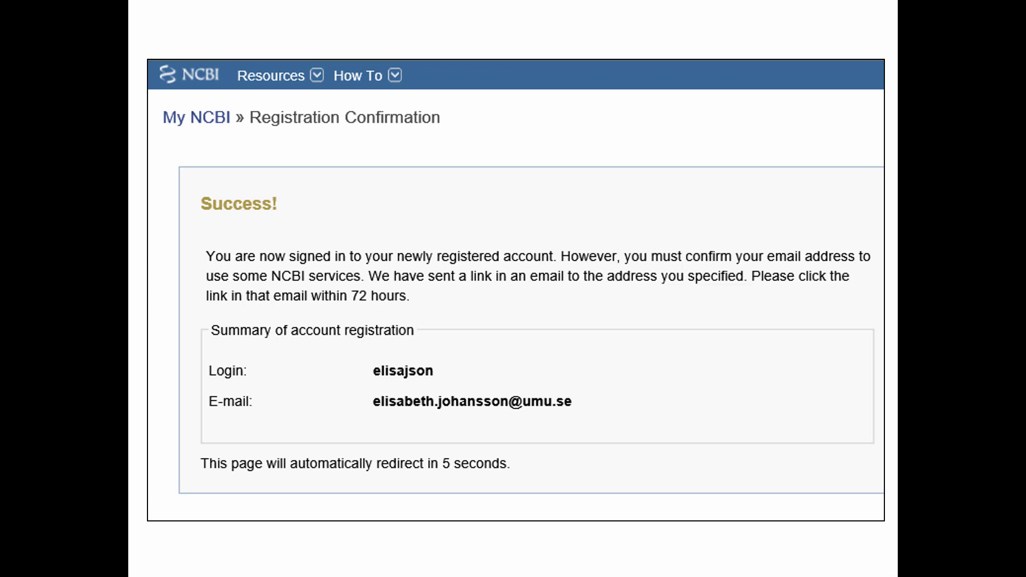
key("Right")
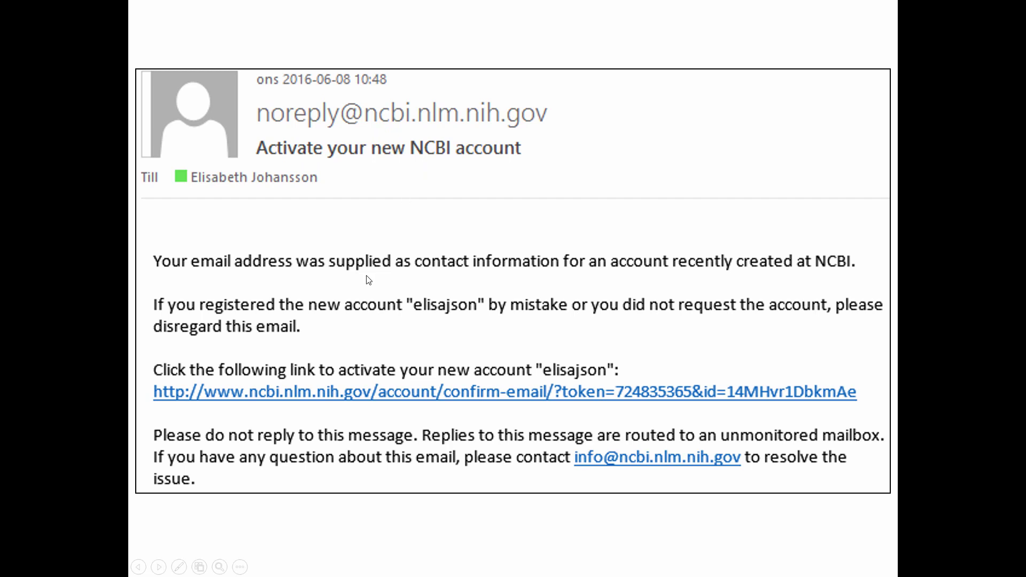
left_click(312, 390)
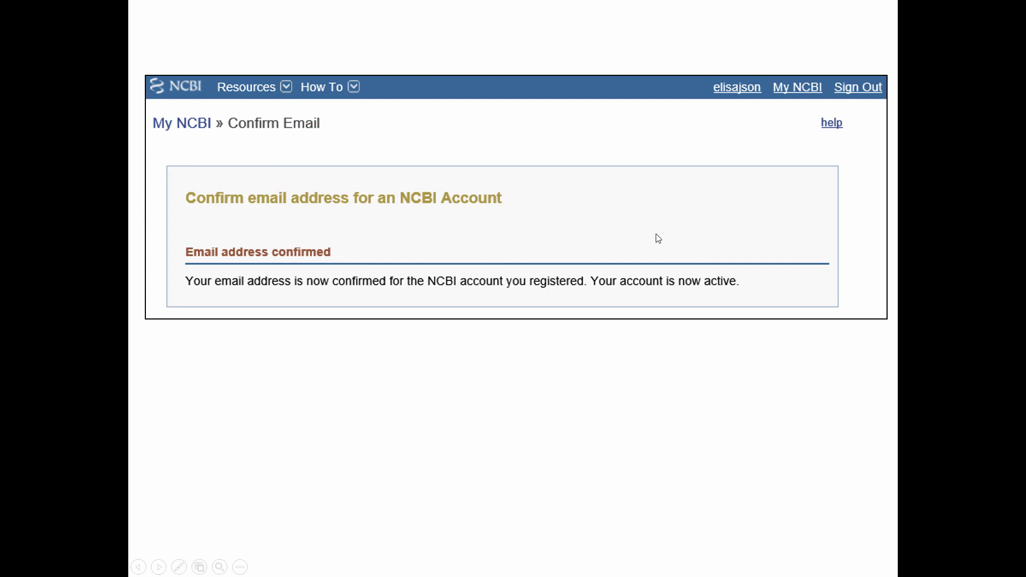
- Switch to PubMed in the browser, run the prefilled ophthalmology search and open the article on optic disc hemorrhage and glaucoma progression in myopia
key("alt+Tab")
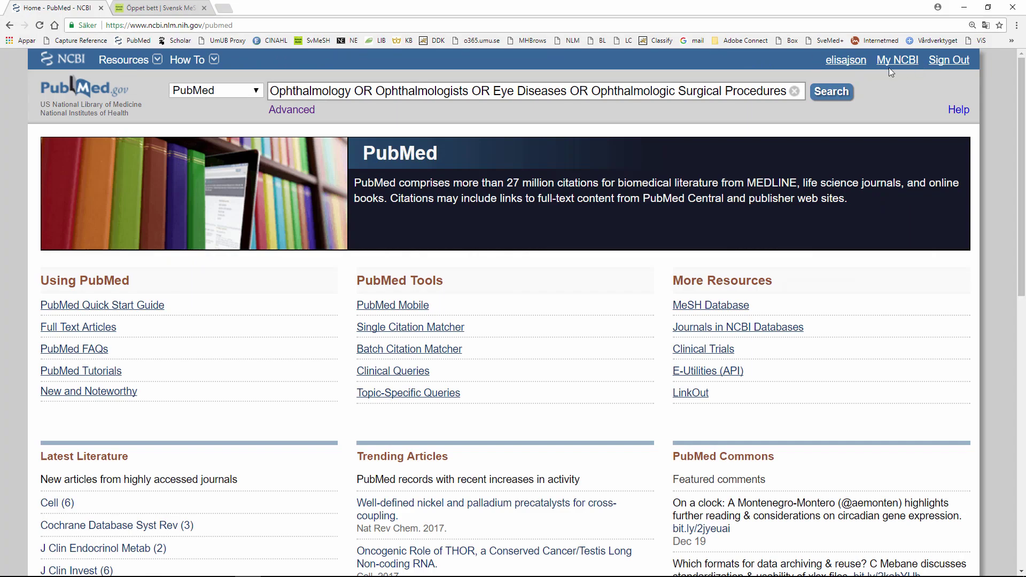
left_click(837, 95)
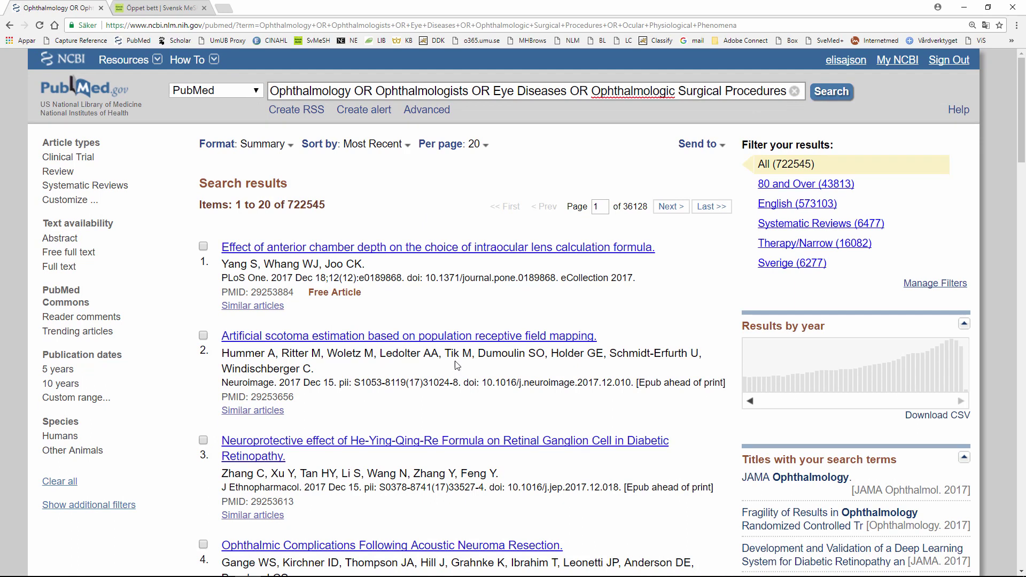
scroll(455, 385, "down", 4)
left_click(438, 431)
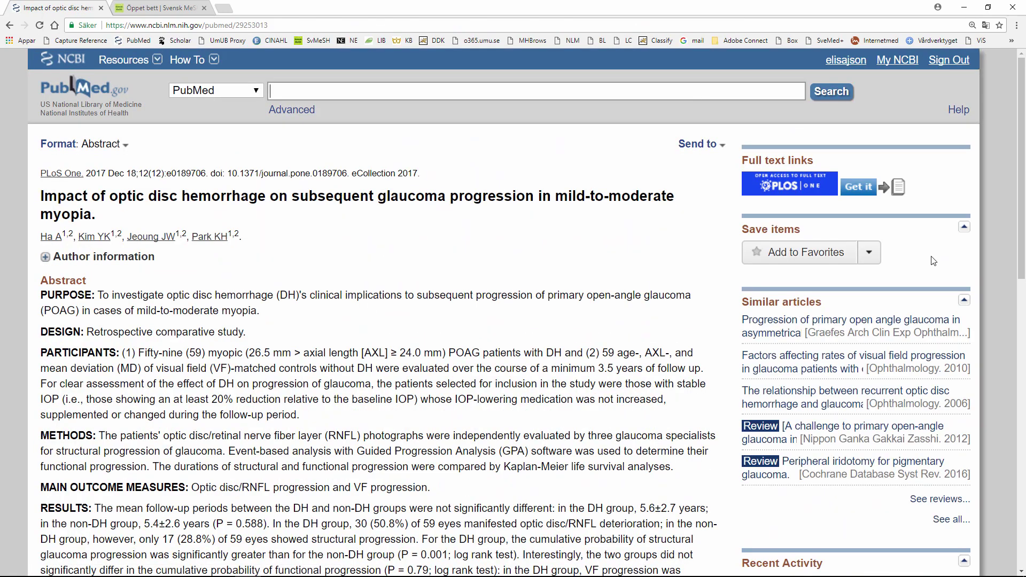
- Inspect the article's Send to destinations and the collections offered for saving it as a favorite, leaving both lists closed
left_click(702, 144)
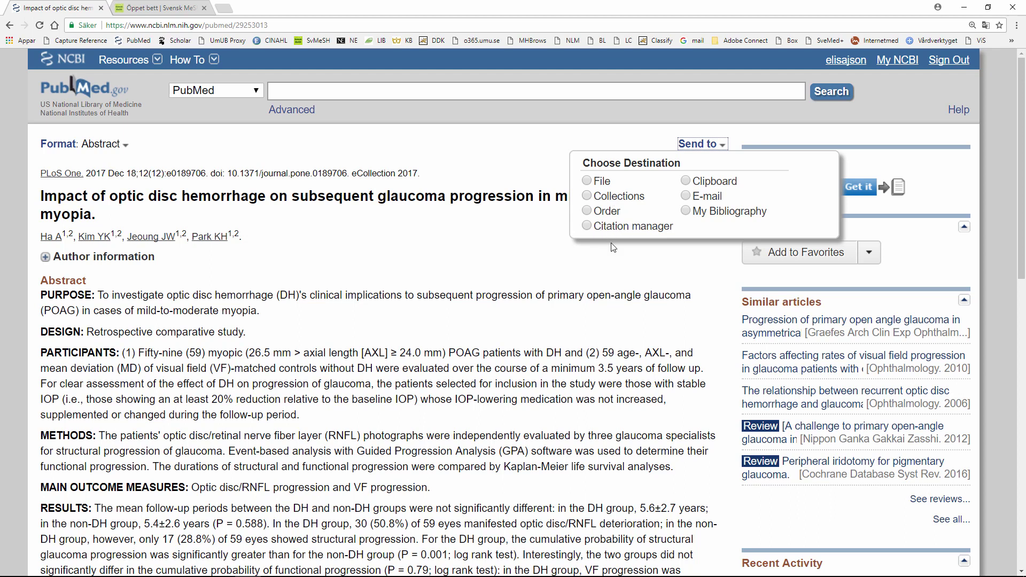
left_click(694, 282)
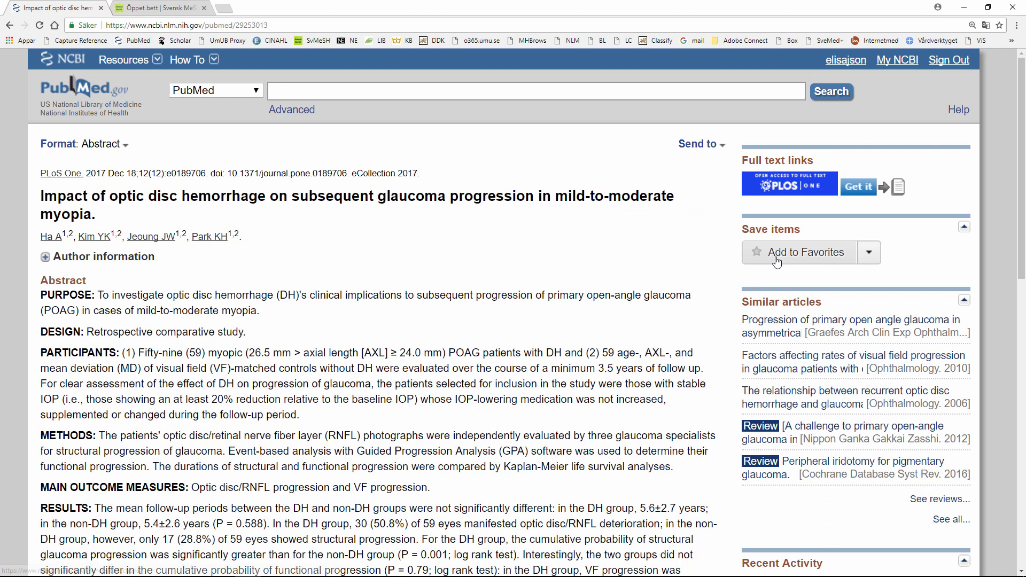
left_click(866, 258)
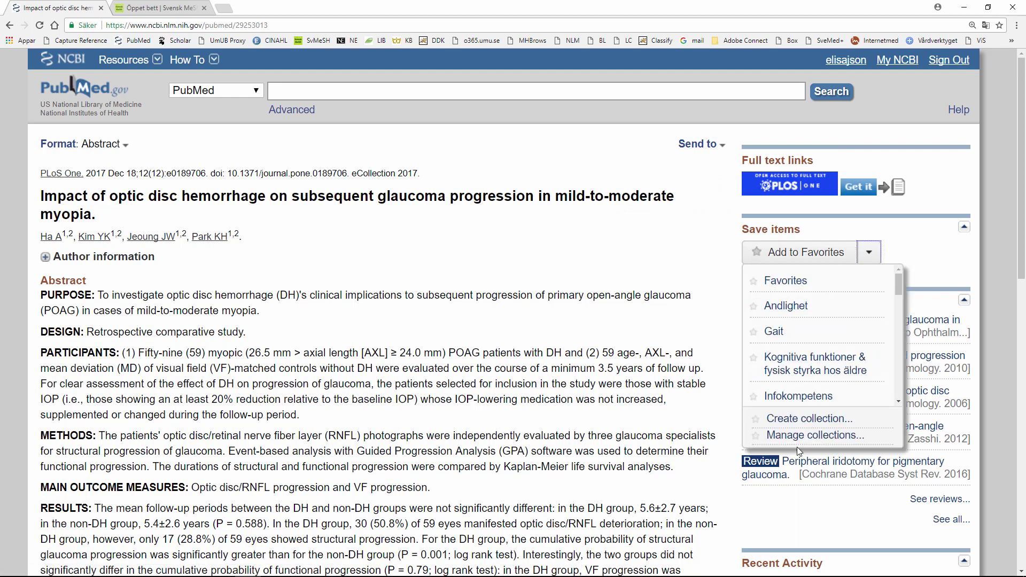
left_click(890, 254)
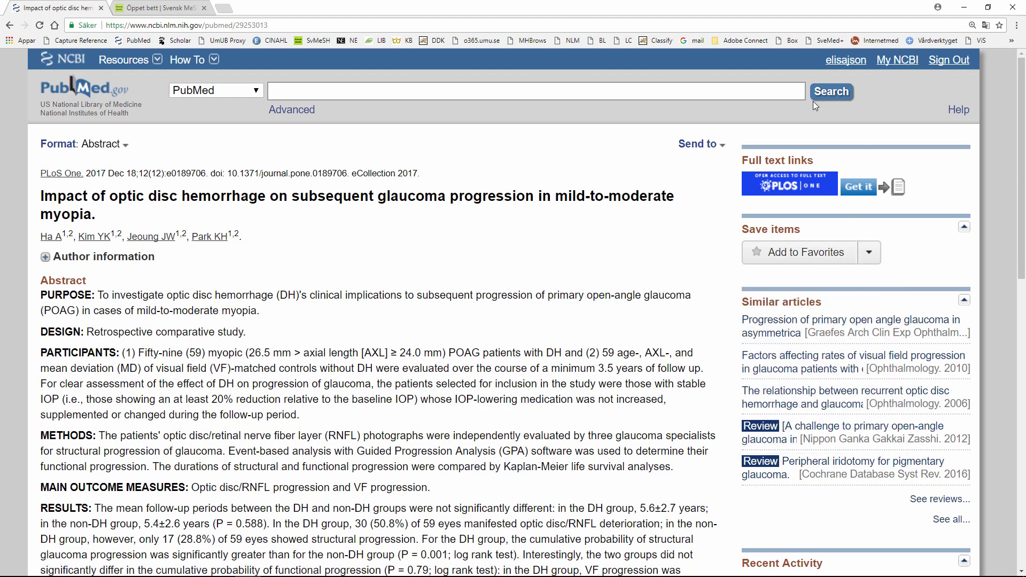